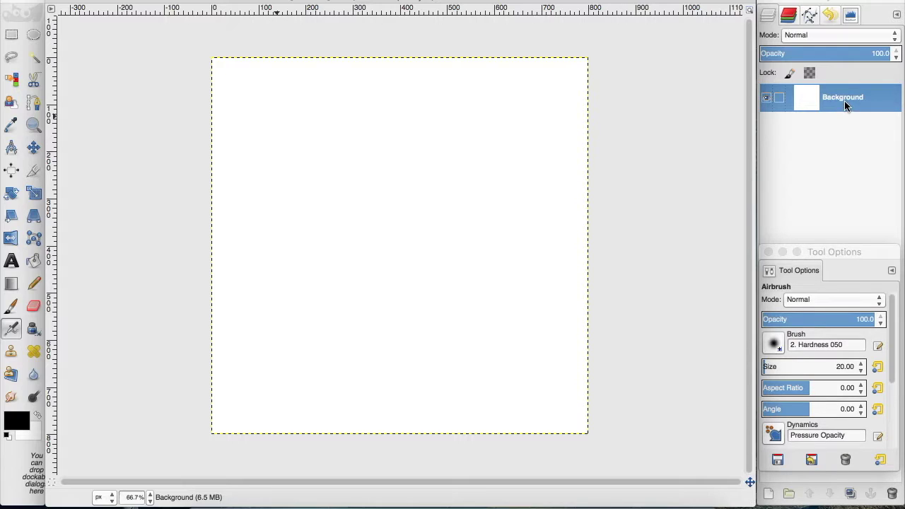
Duplicate Background, Background copy and Background copy #1, giving four identical white layers
click(890, 3)
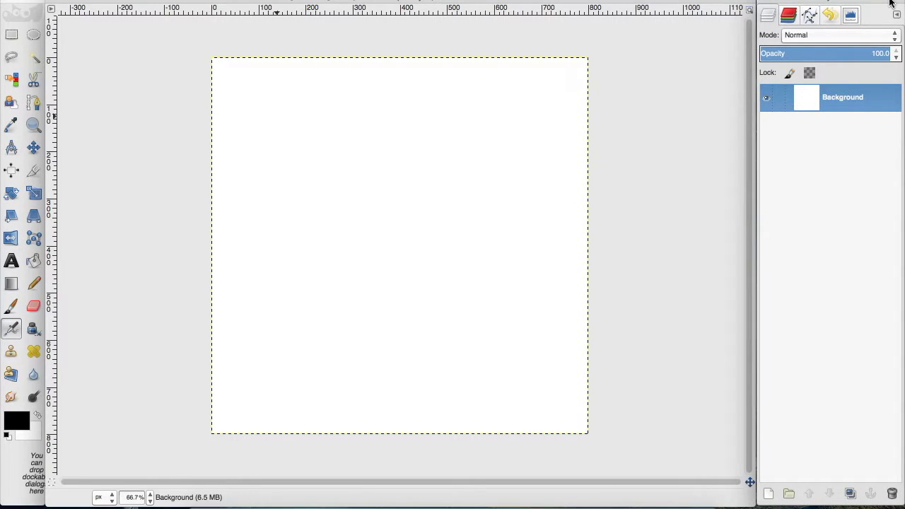
right_click(802, 105)
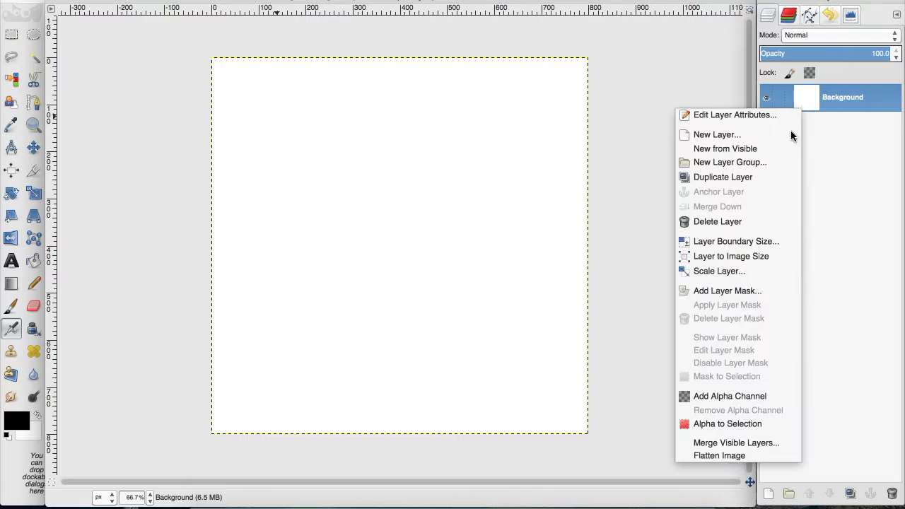
click(754, 177)
right_click(873, 106)
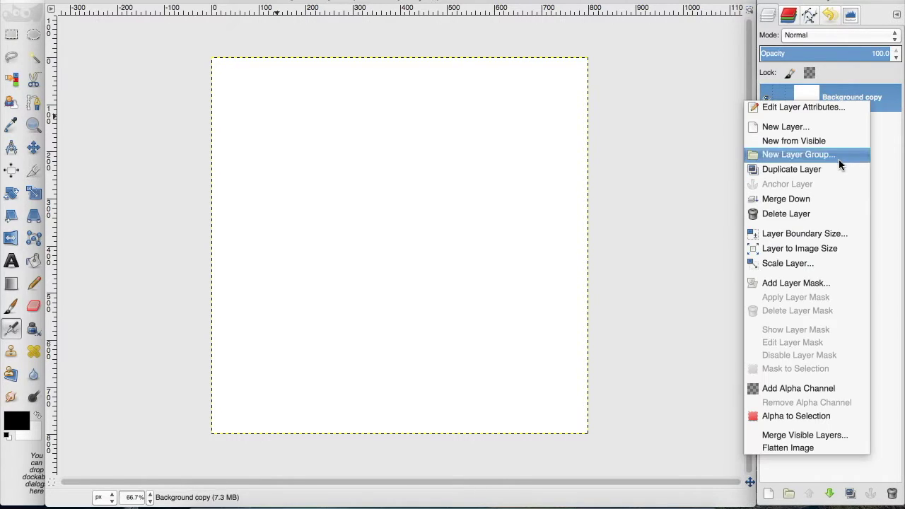
click(832, 169)
right_click(841, 108)
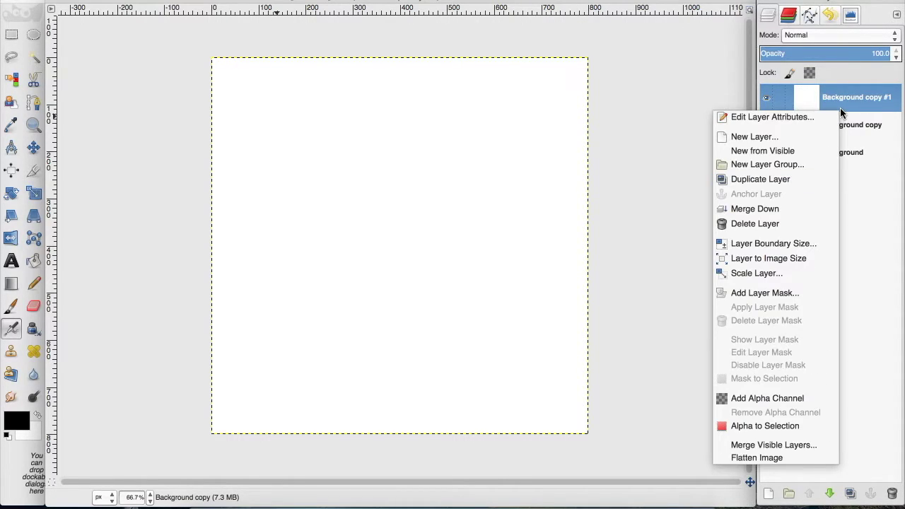
click(809, 177)
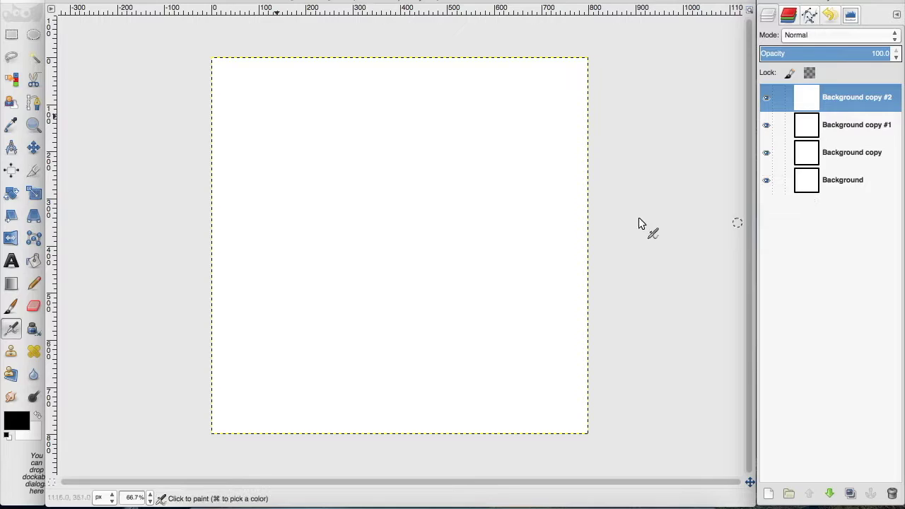
double_click(14, 309)
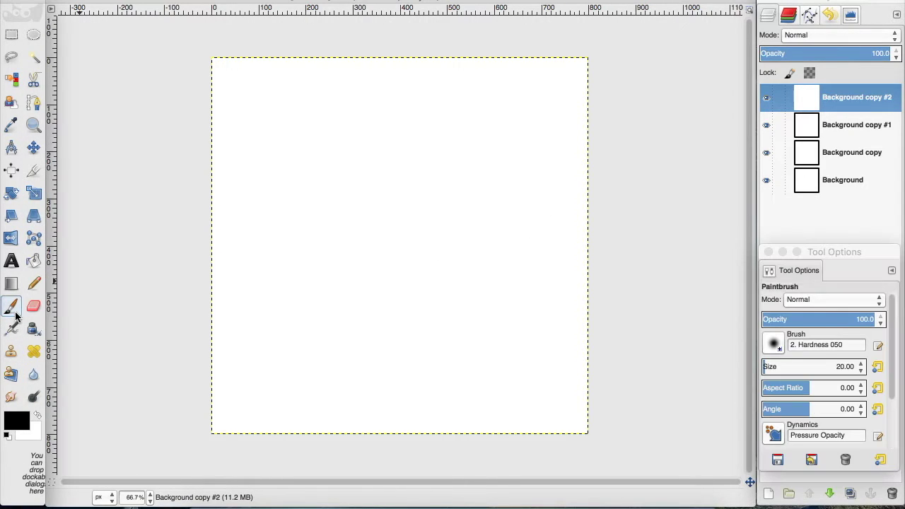
Set brush size to about 301; dot Background upper-right and Background copy lower-left
click(791, 367)
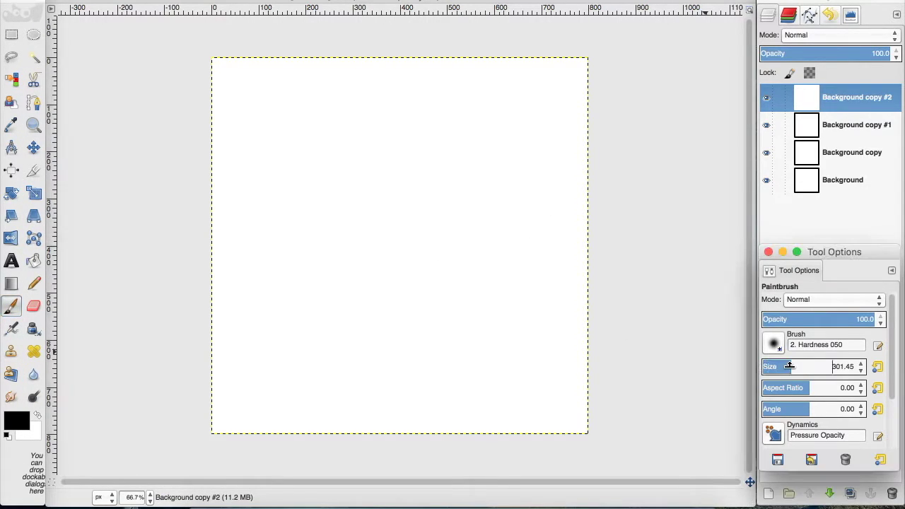
click(827, 170)
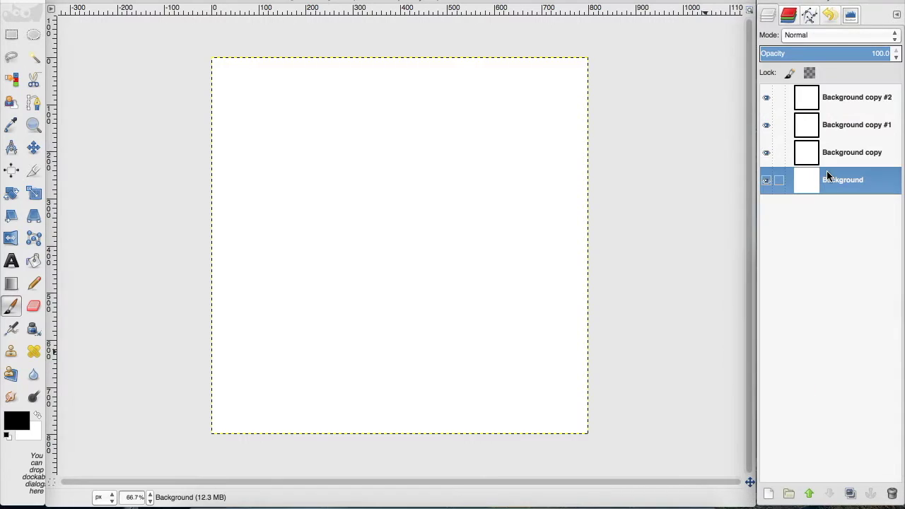
click(514, 130)
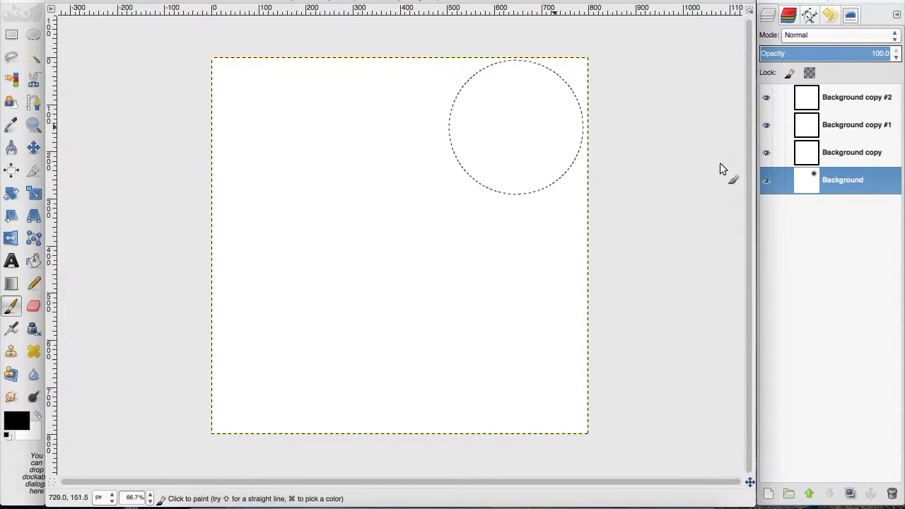
click(834, 156)
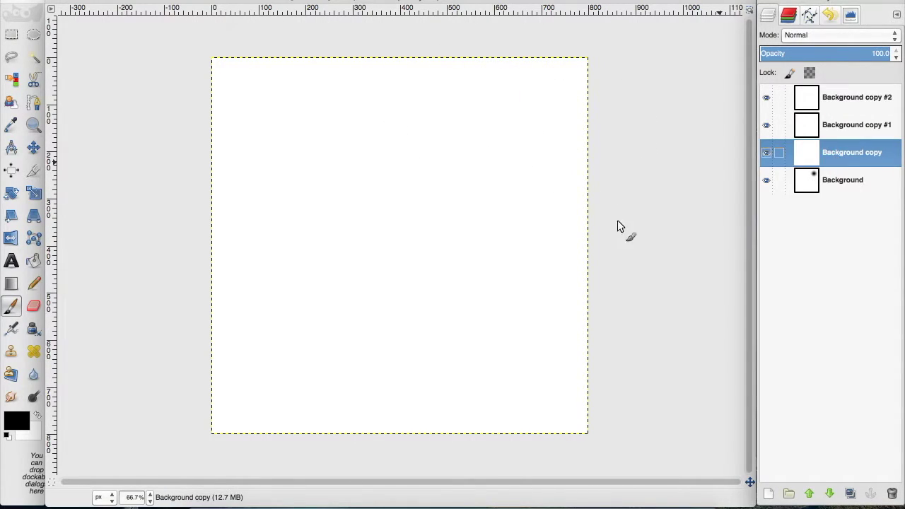
click(273, 367)
Paint soft black dots upper-left on Background copy #1 and lower-right on Background copy #2
click(836, 125)
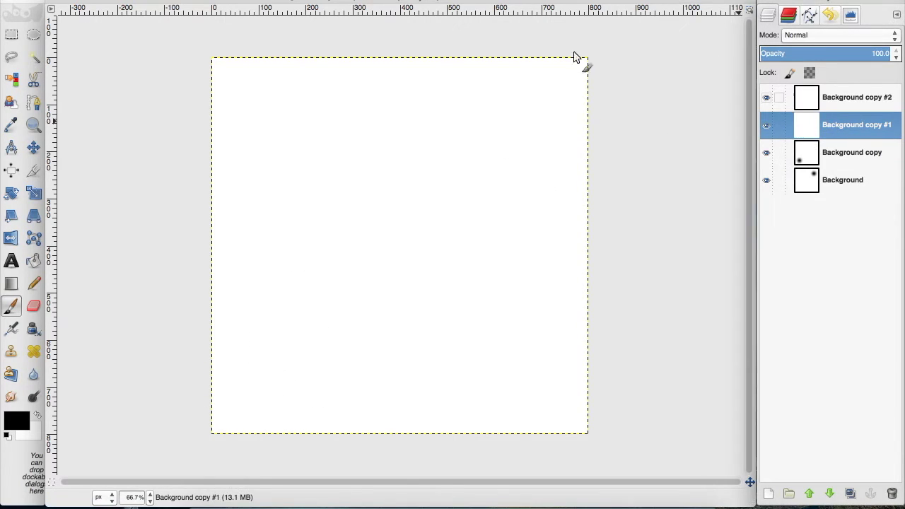
click(272, 123)
click(857, 97)
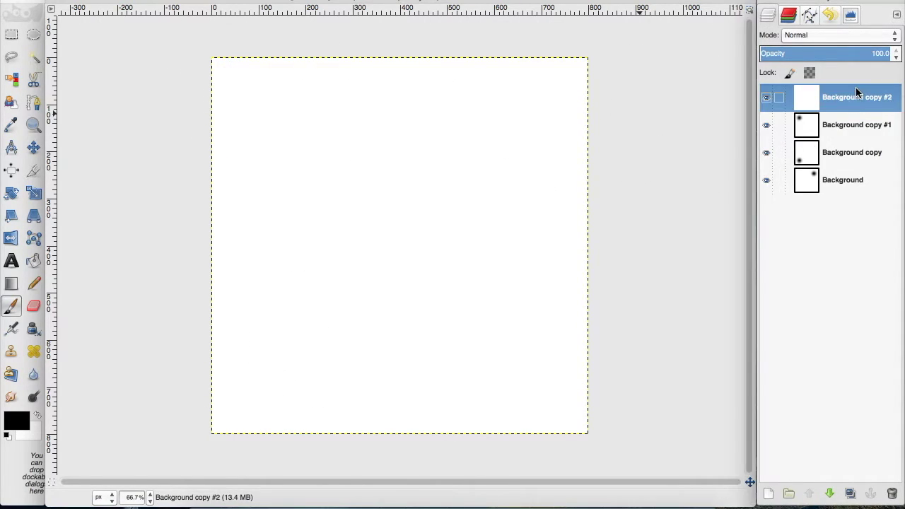
click(529, 378)
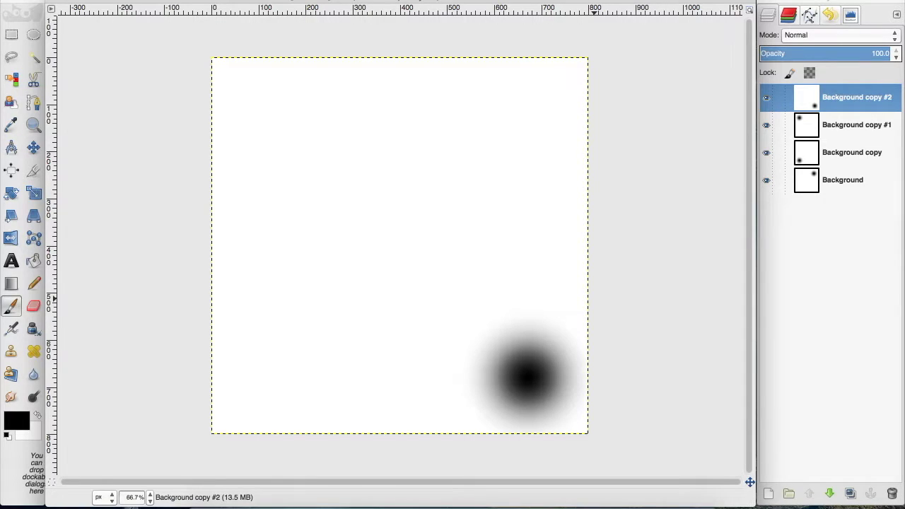
click(385, 0)
mouse_move(444, 223)
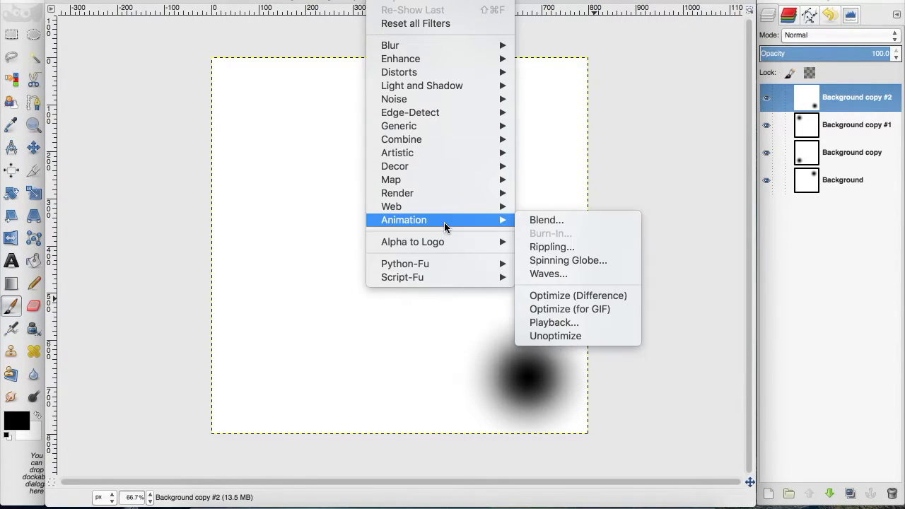
click(595, 323)
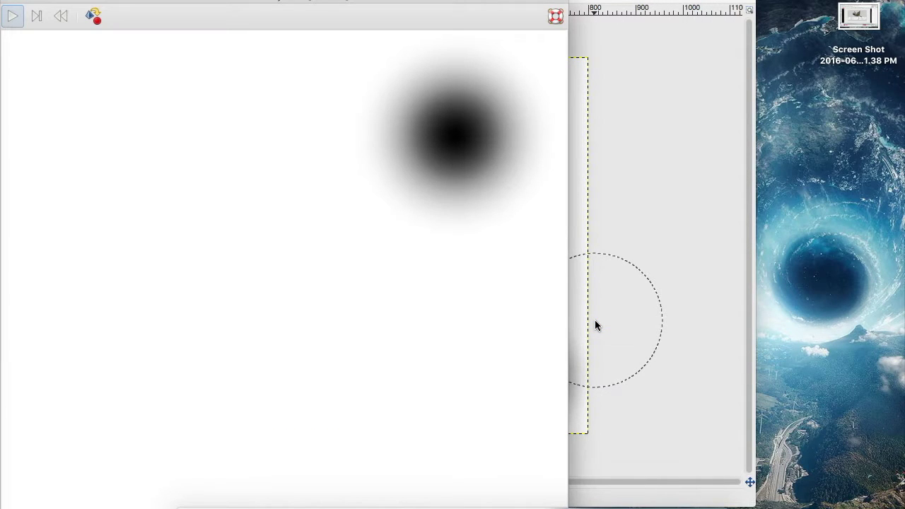
drag(429, 2, 586, 2)
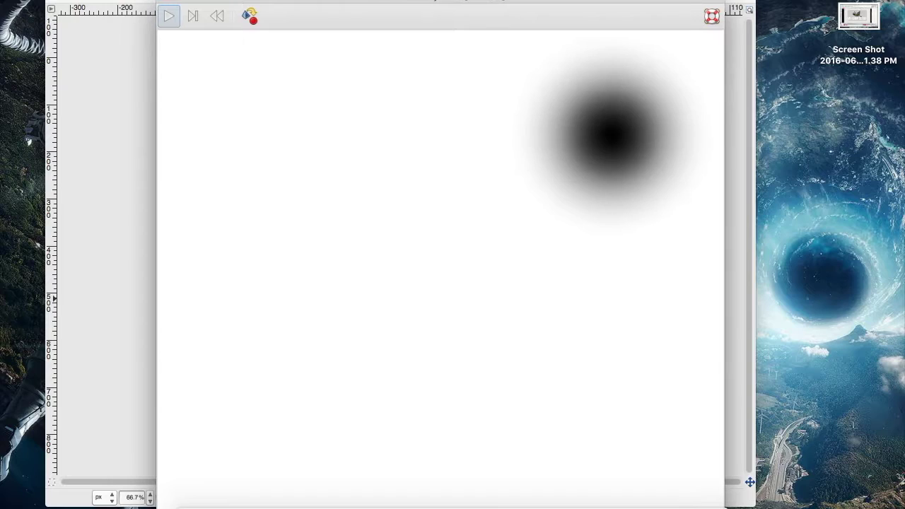
click(170, 16)
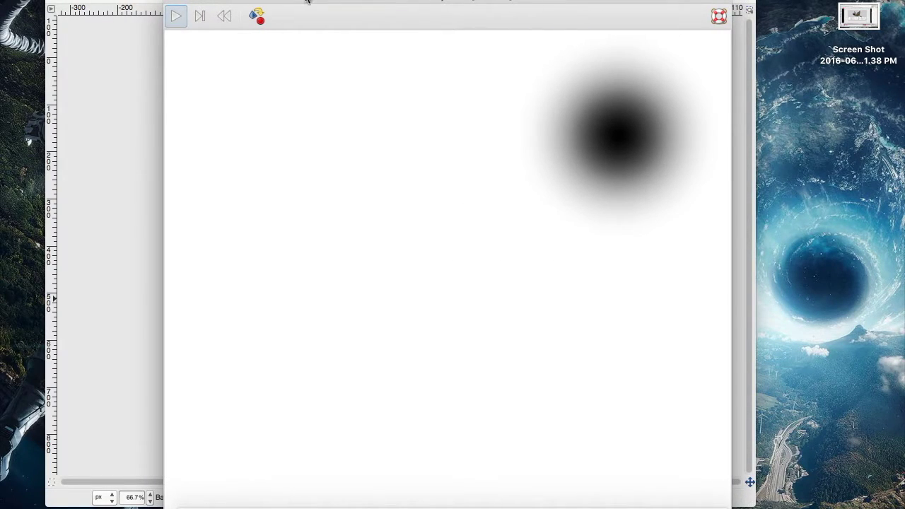
click(178, 18)
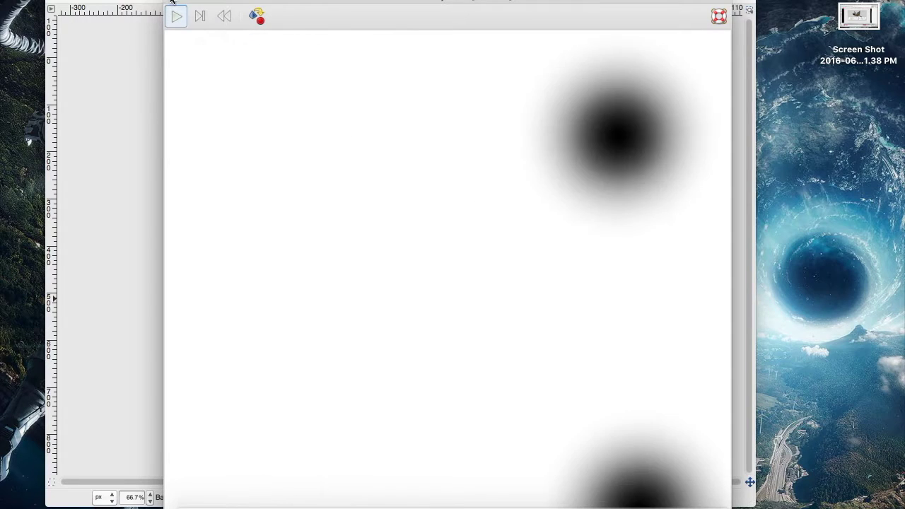
click(142, 2)
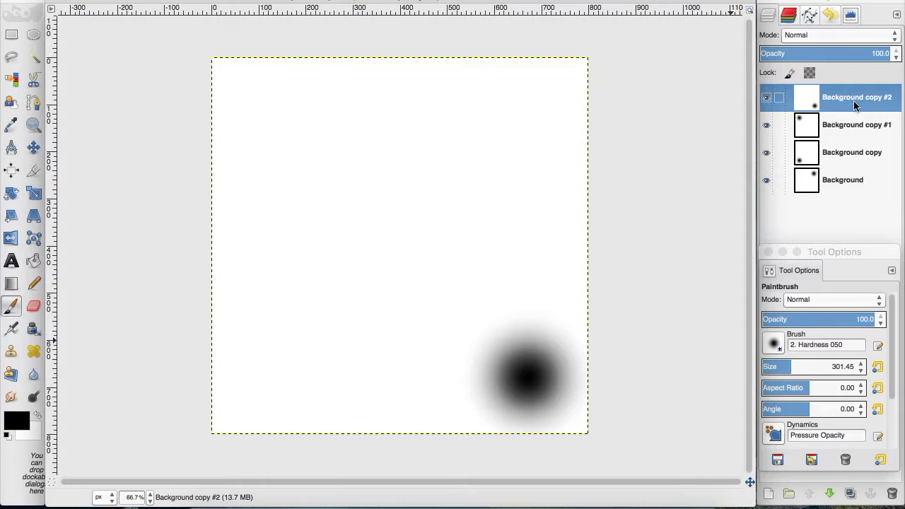
Duplicate Background and Background copy #2, adding Background copy #3 and #4 for six layers
click(832, 182)
right_click(832, 182)
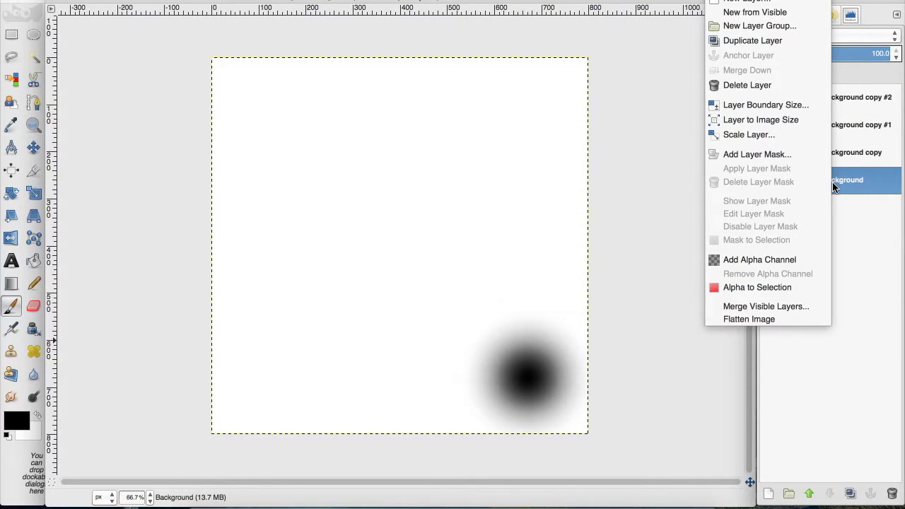
click(796, 44)
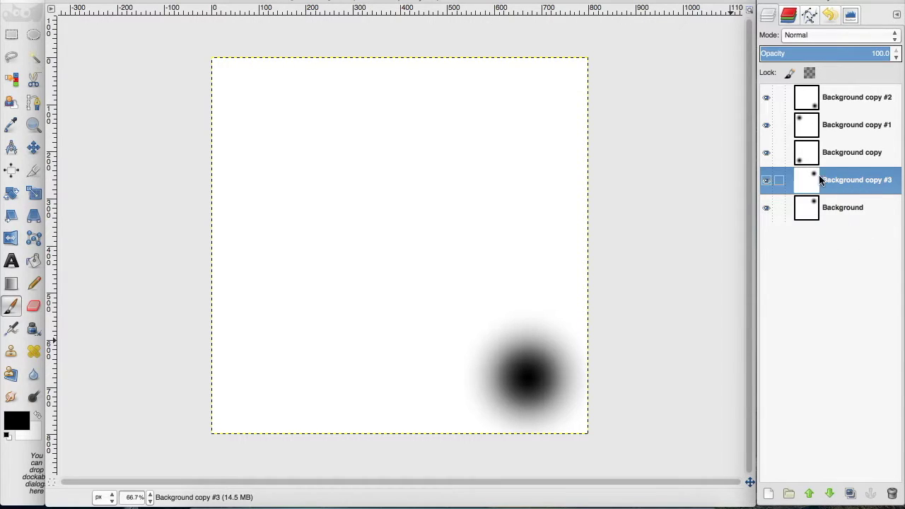
click(812, 104)
right_click(812, 104)
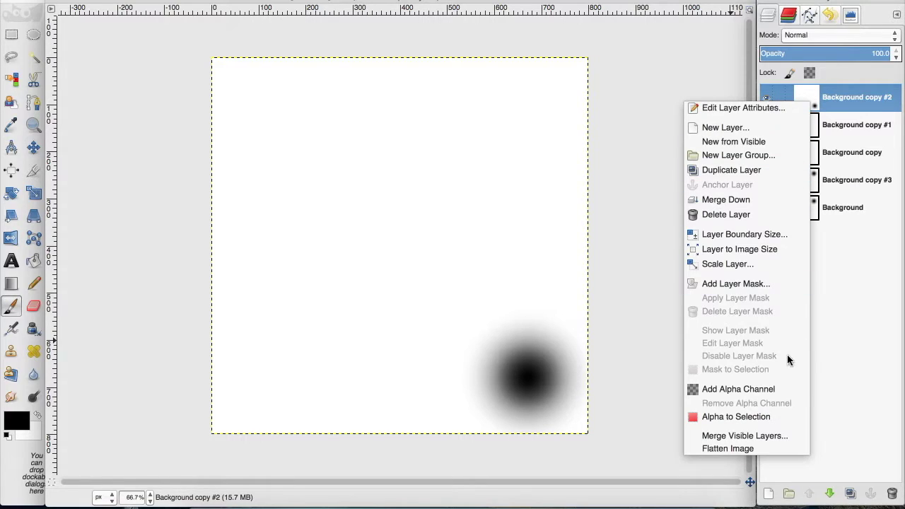
click(789, 179)
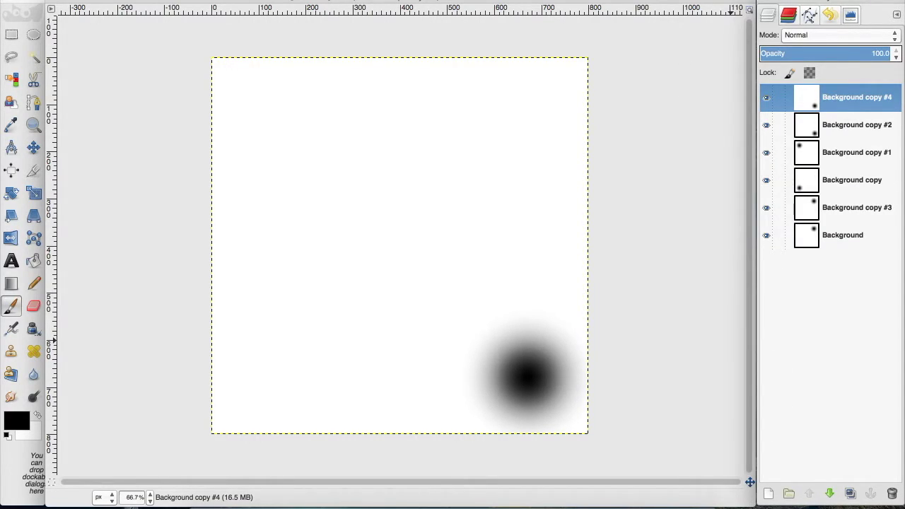
click(385, 0)
Preview the dot layers as an animation with Filters > Animation > Playback
mouse_move(418, 234)
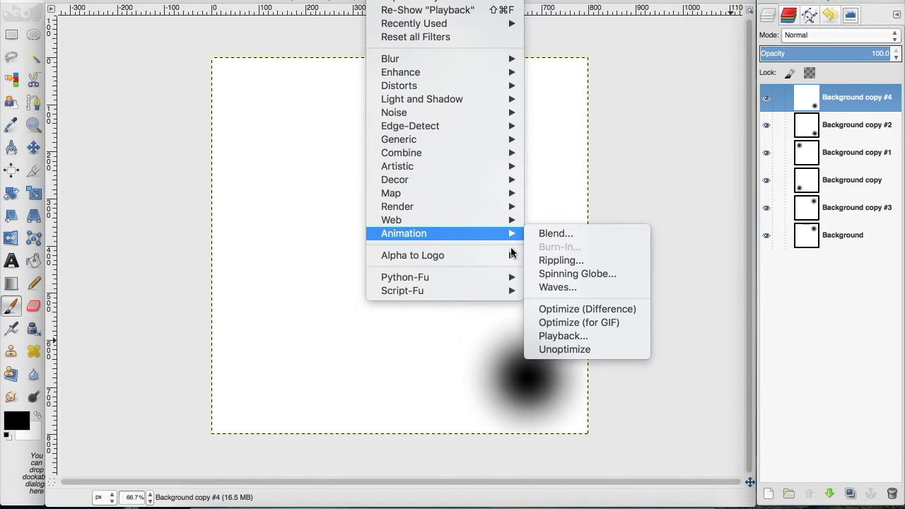
click(610, 335)
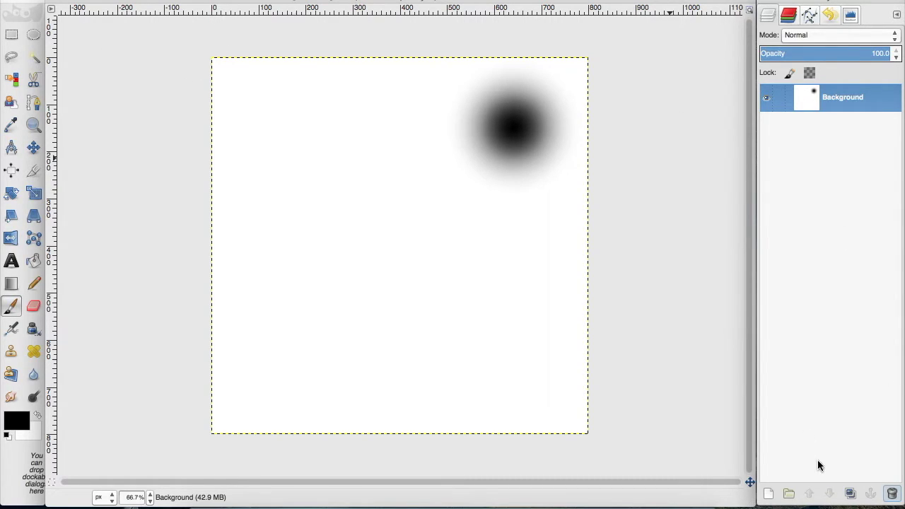
Add a new layer filled with White above Background
click(786, 493)
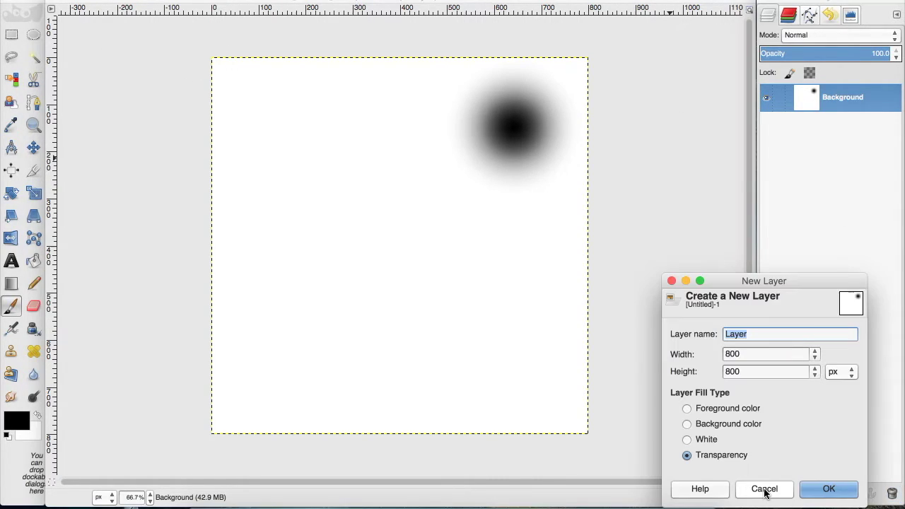
click(687, 439)
click(828, 488)
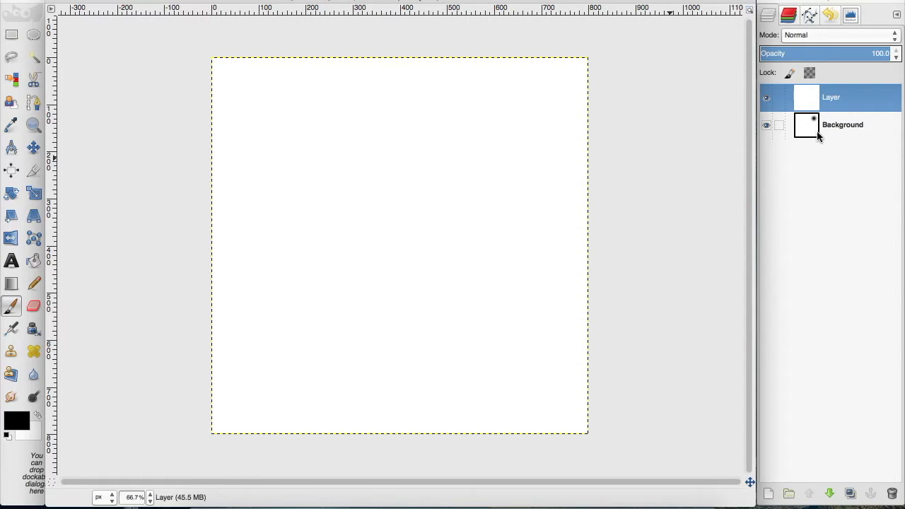
Toggle the white layer's visibility, drop its opacity to 46.8, then restore full opacity
click(766, 98)
click(766, 98)
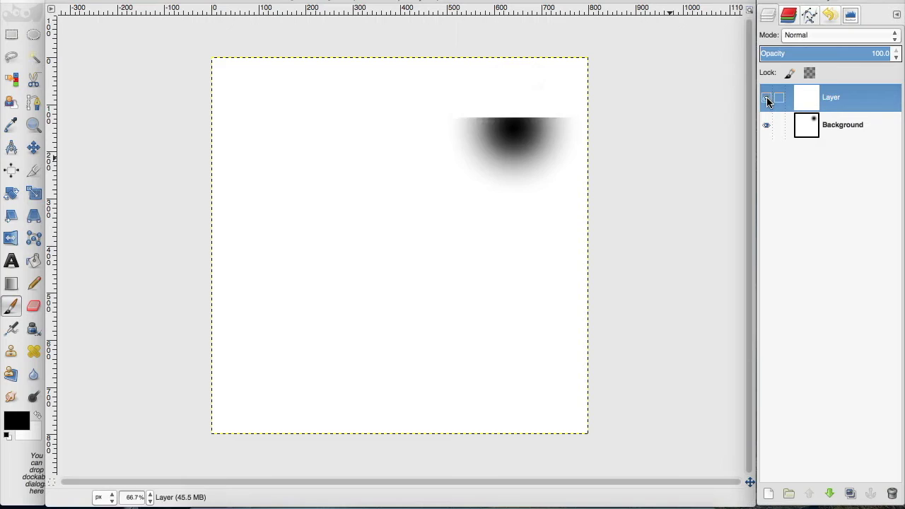
click(822, 48)
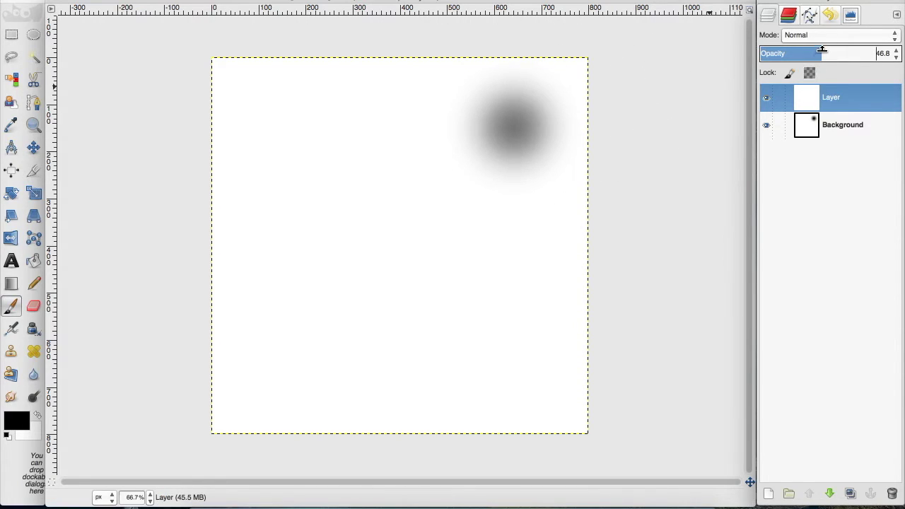
drag(822, 49, 902, 55)
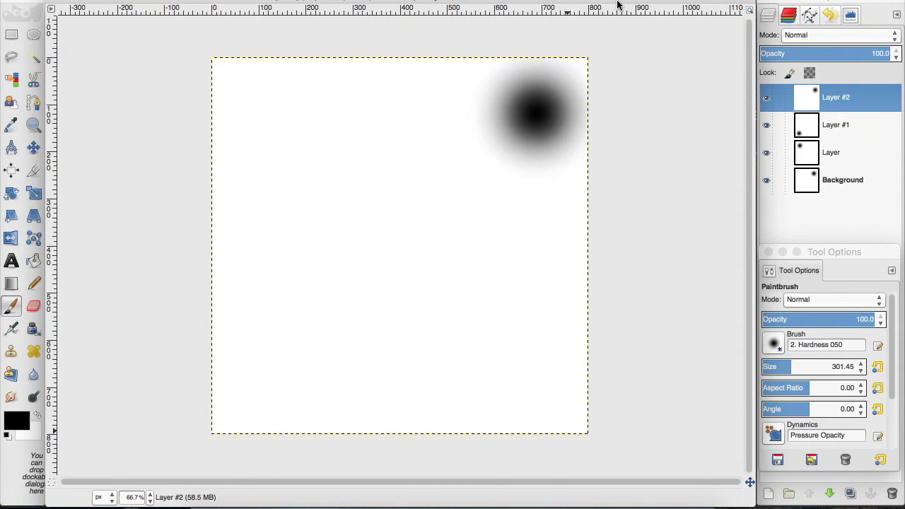
Export the image as a GIF image to new.gif in Documents, replacing the existing file
click(88, 0)
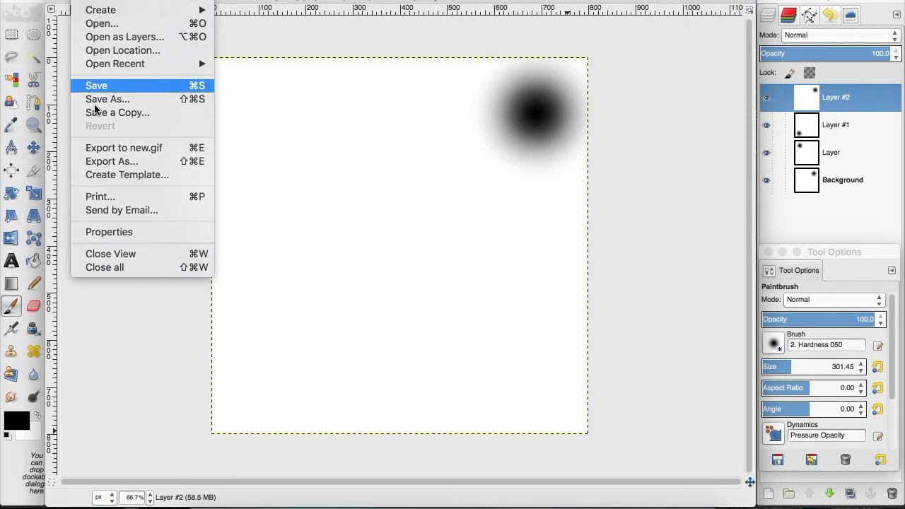
click(107, 162)
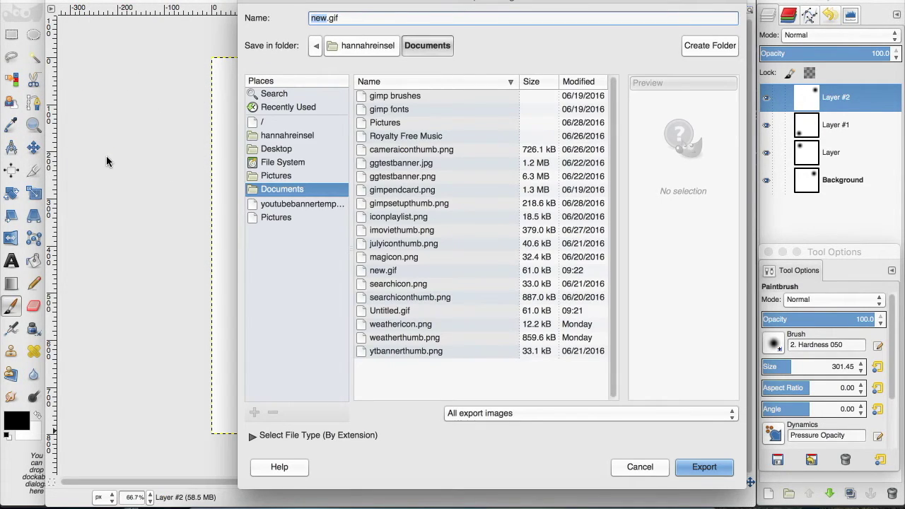
click(275, 434)
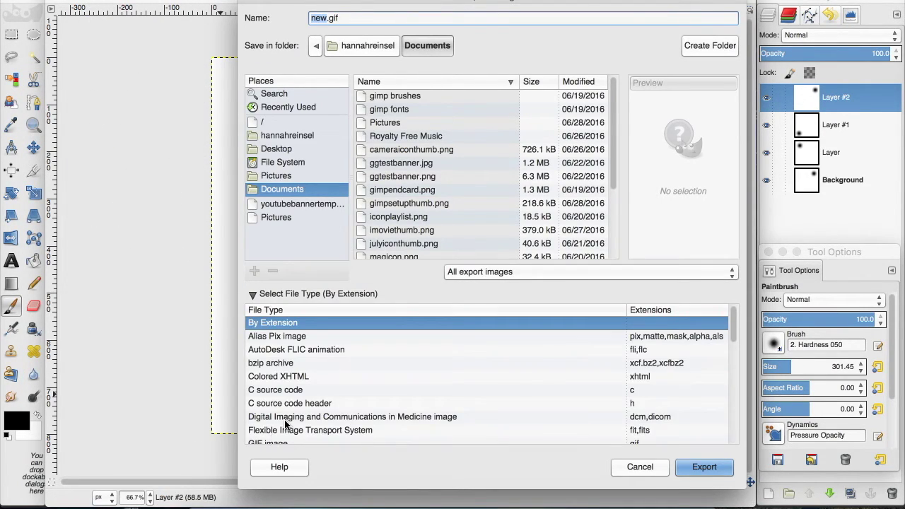
scroll(384, 373, down, 3)
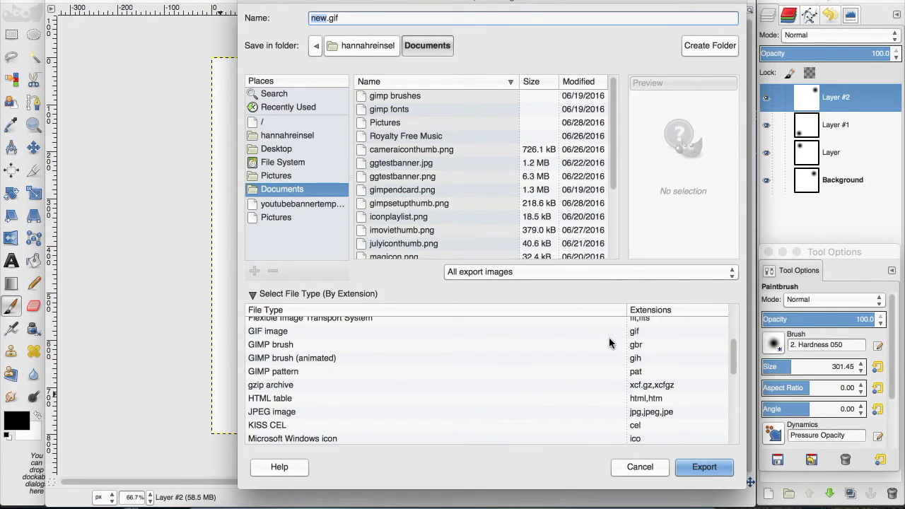
click(276, 337)
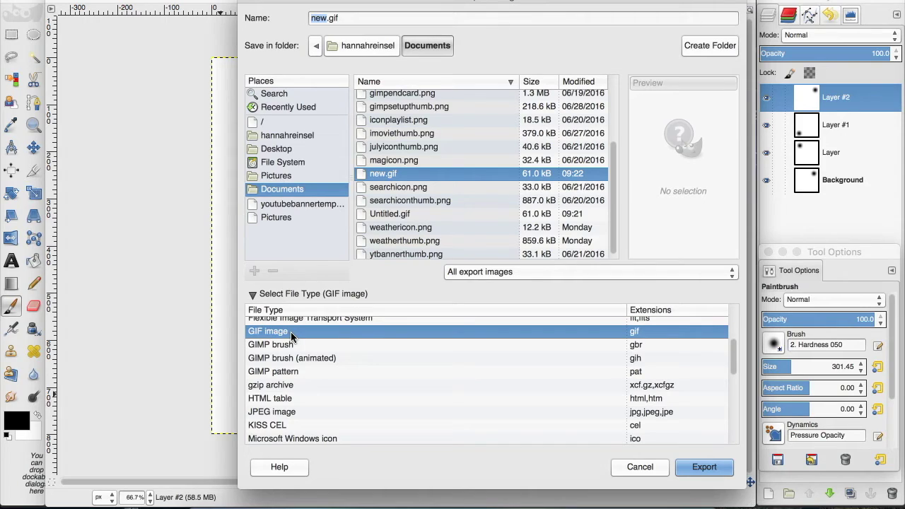
click(712, 468)
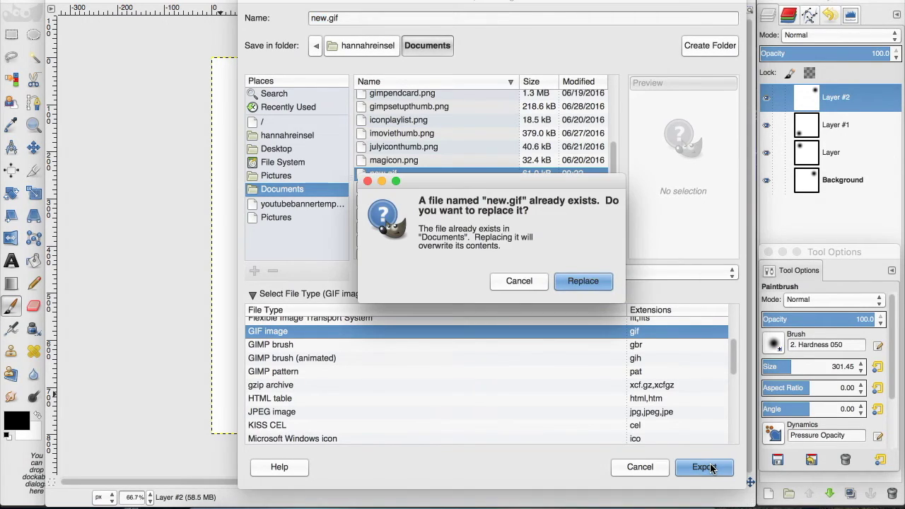
click(569, 281)
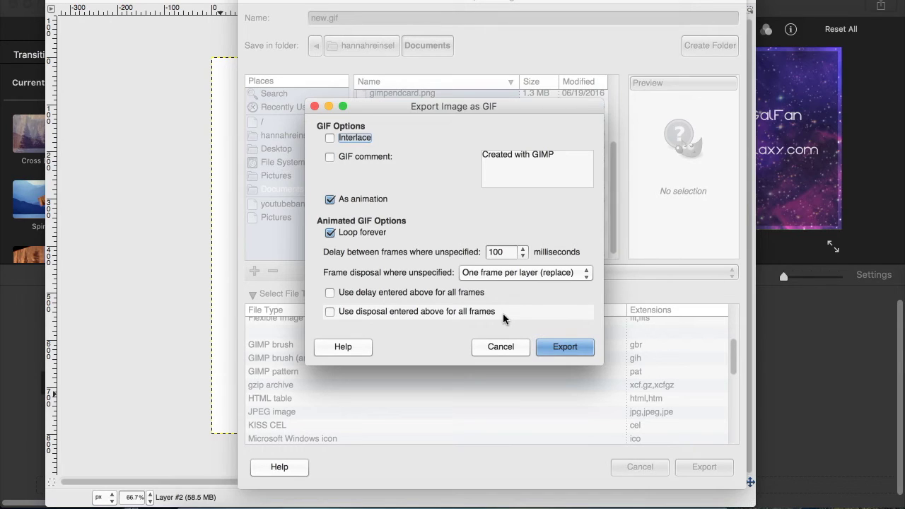
Set the GIF frame disposal to I don't care
click(481, 272)
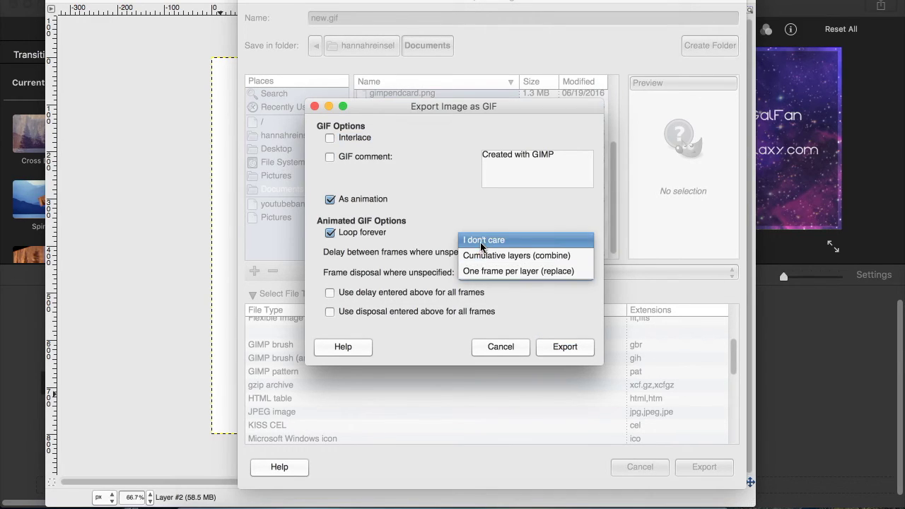
click(482, 242)
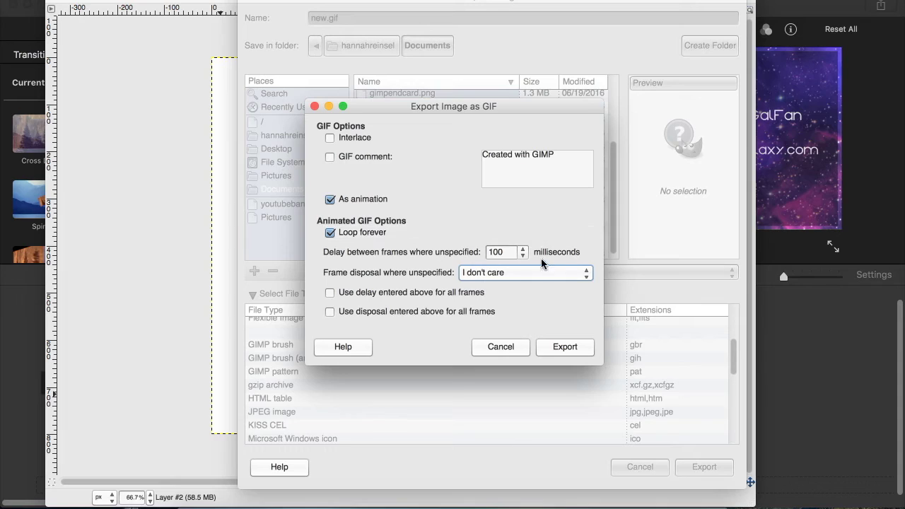